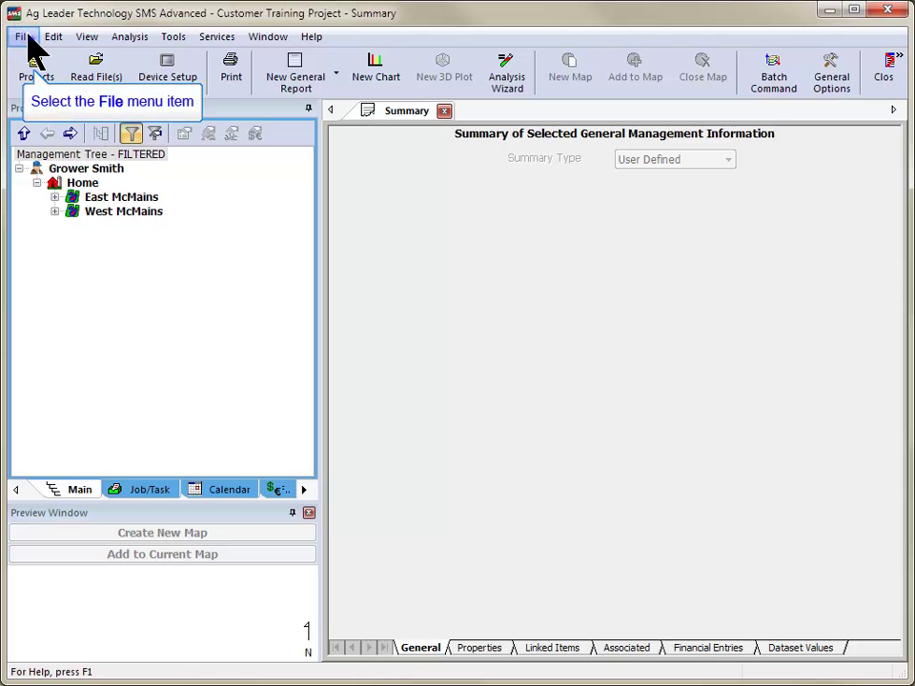
Create a new chart and begin adding a new custom chart type in Chart Type Selection
left_click(24, 39)
mouse_move(167, 82)
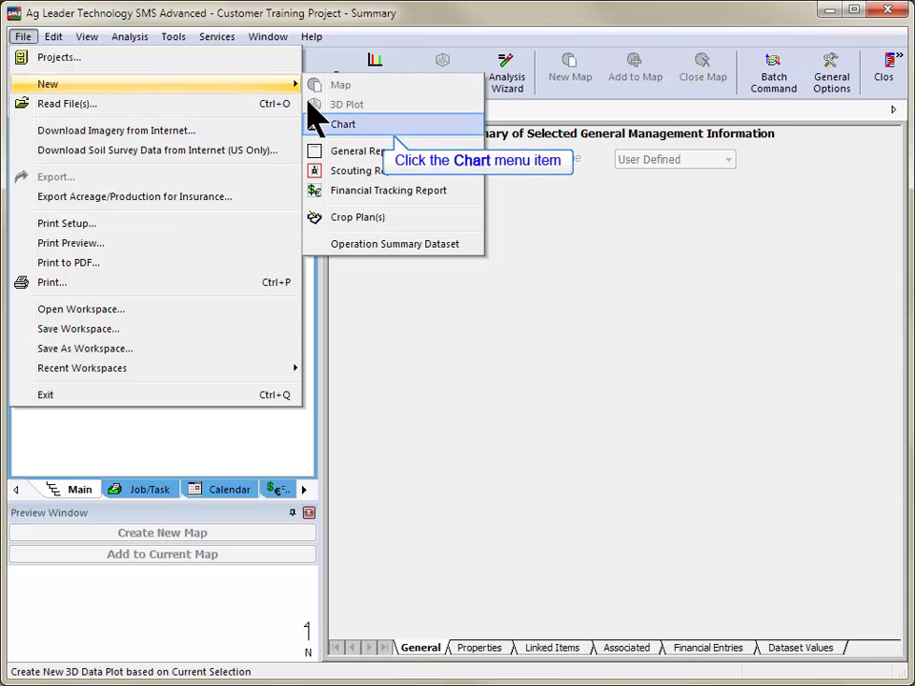
left_click(374, 126)
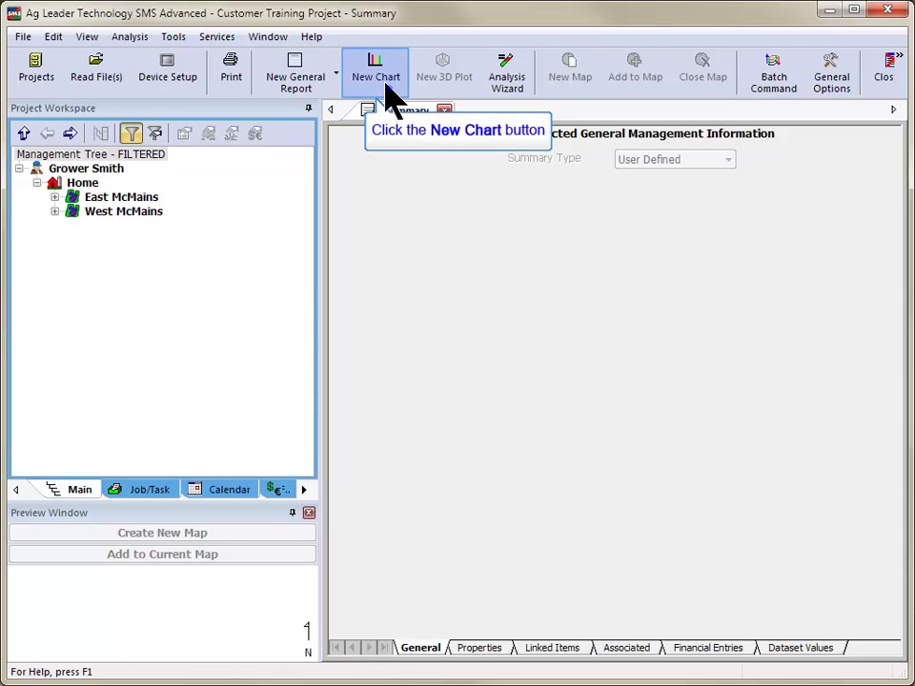
left_click(387, 87)
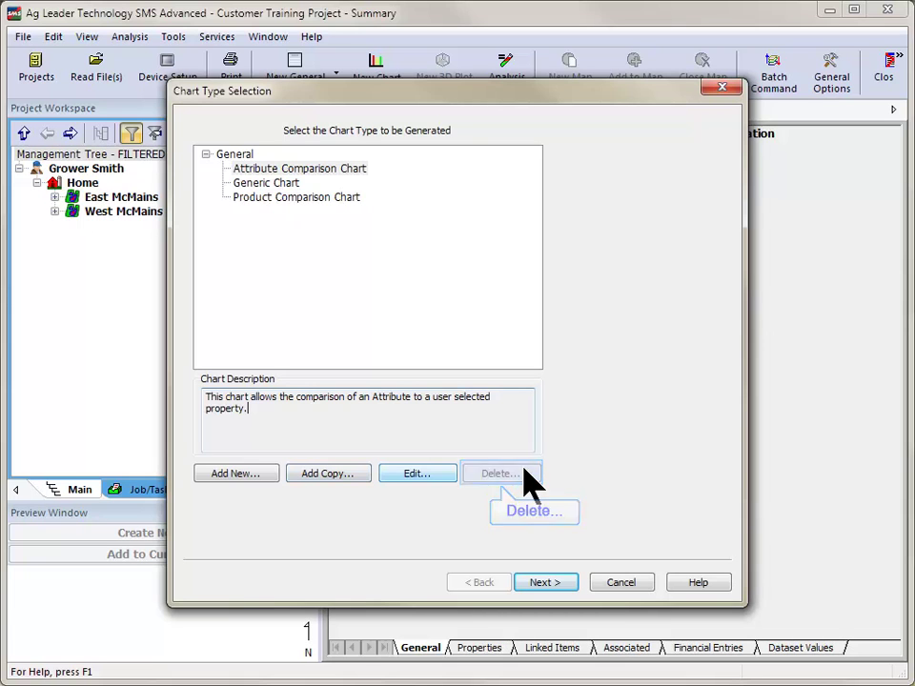
left_click(255, 467)
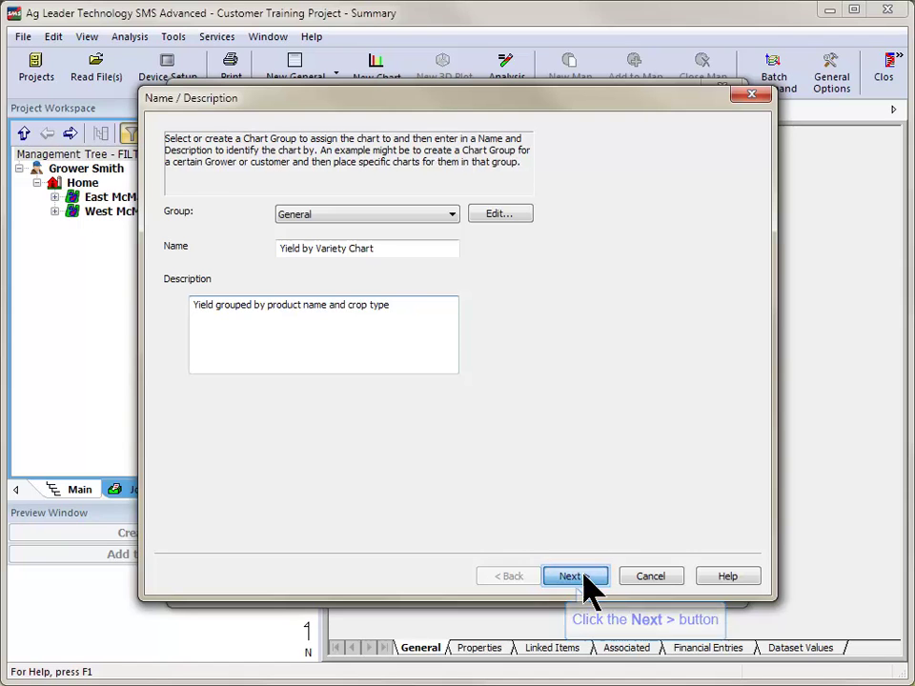
Add Grower and Year to the selected filter items and finish the filter selection
left_click(577, 575)
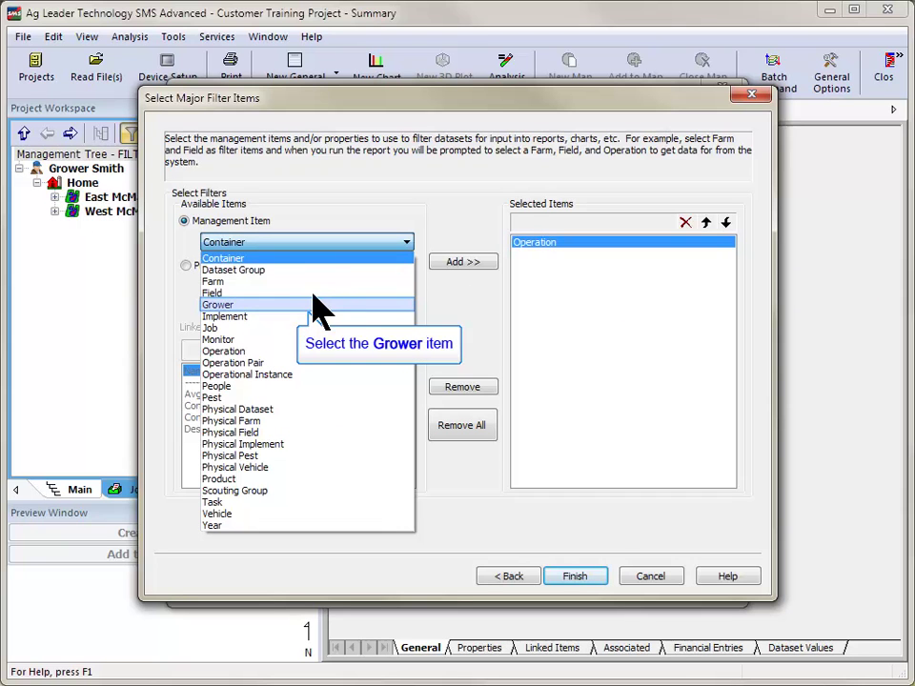
left_click(270, 304)
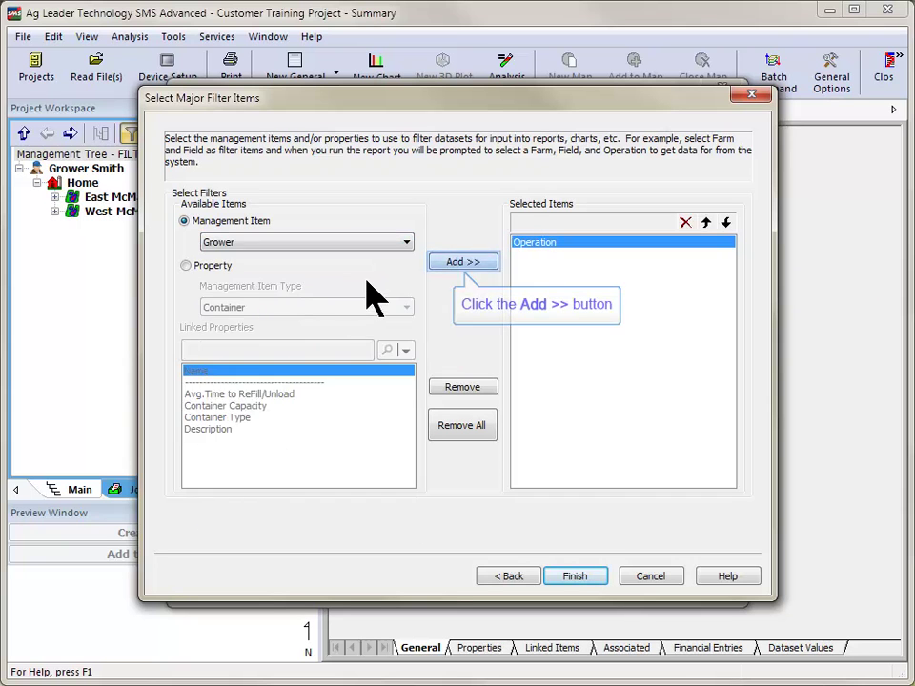
left_click(459, 267)
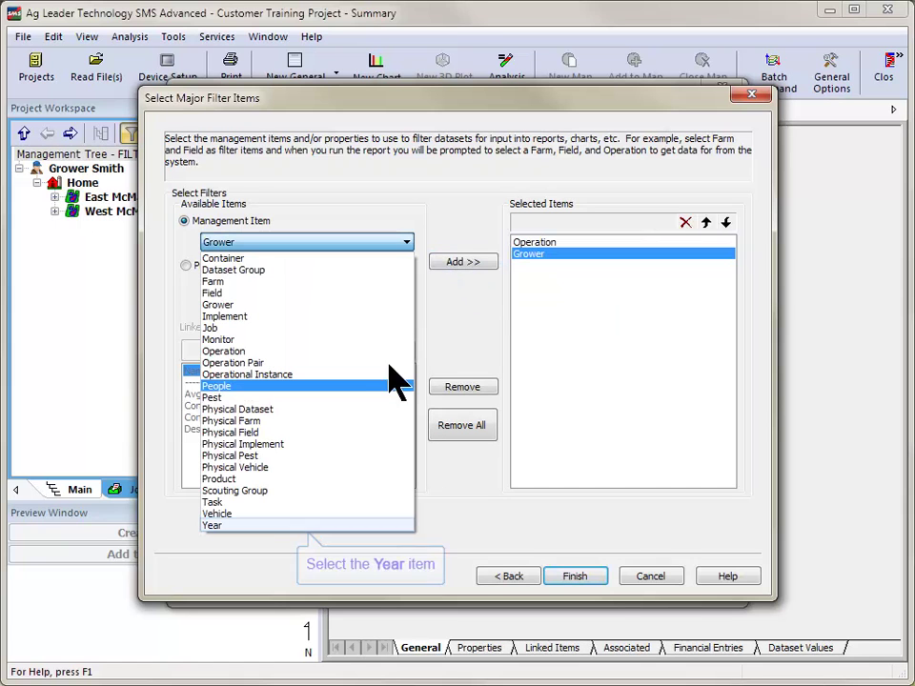
left_click(298, 525)
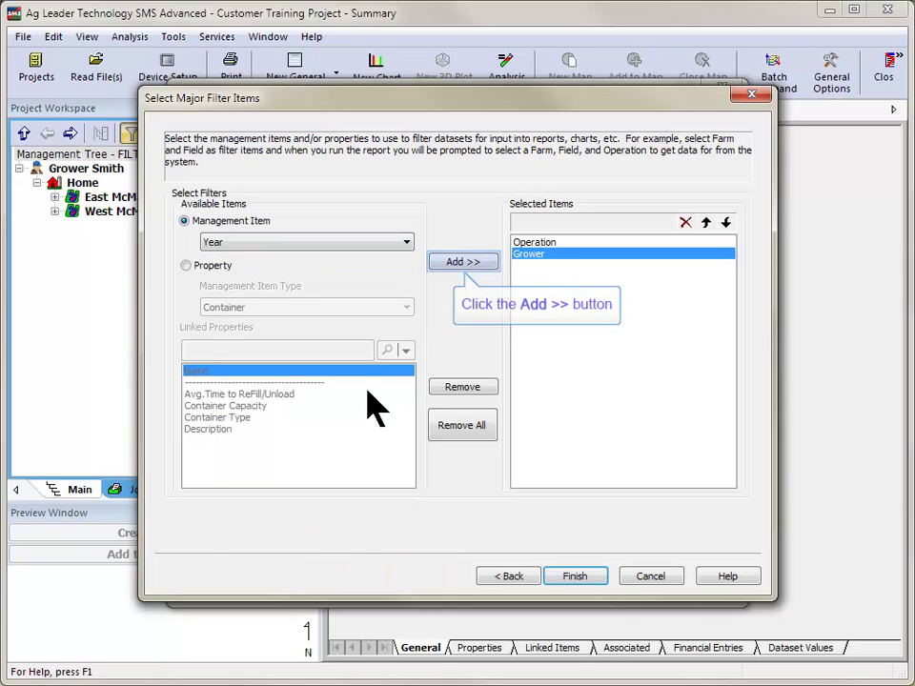
left_click(448, 262)
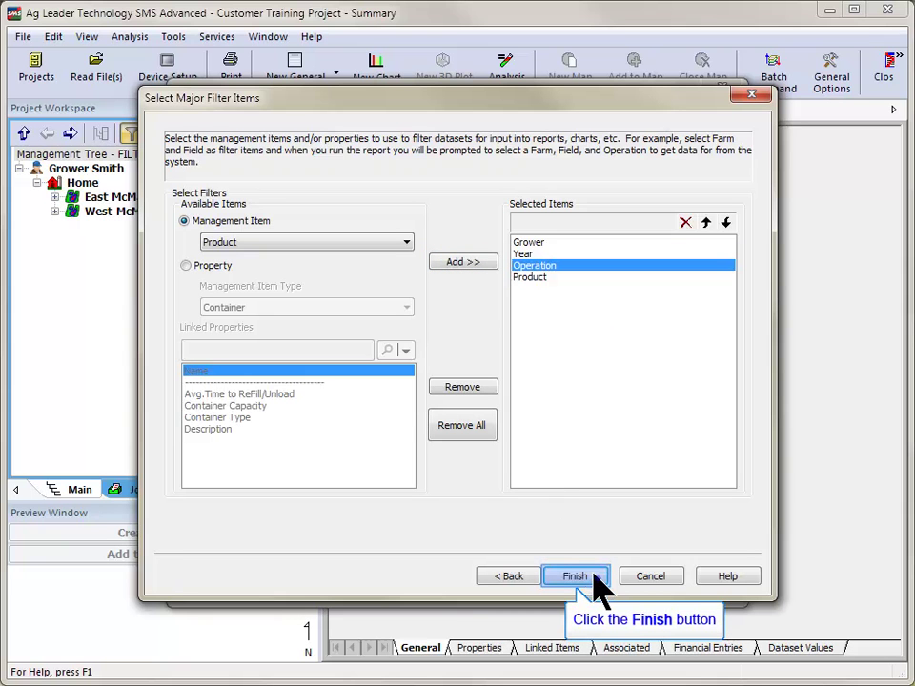
left_click(593, 575)
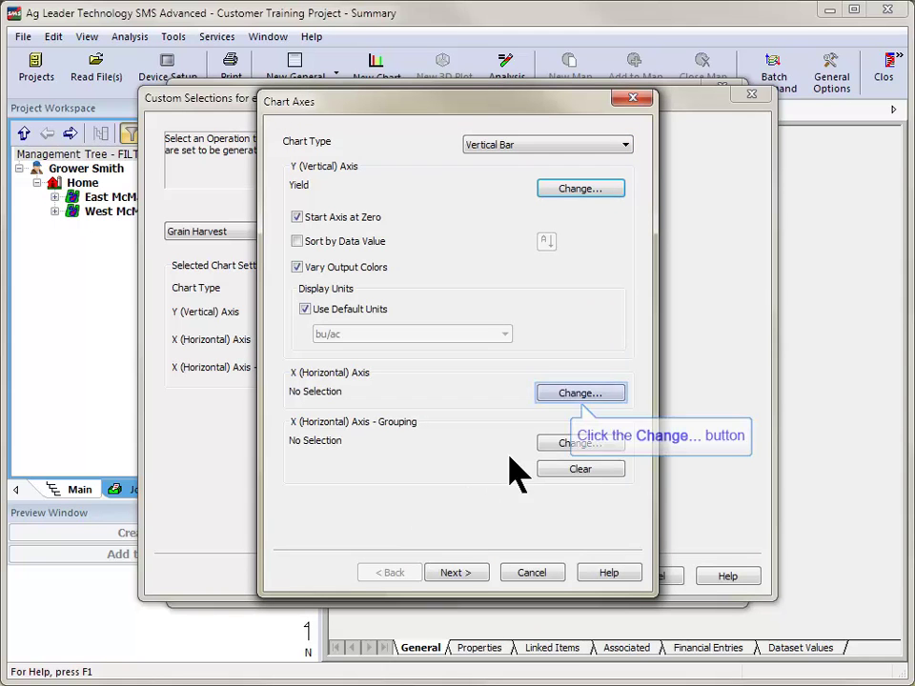
Set the horizontal axis to Hybrid/Variety grouped by Crop Type and continue to Chart Options
left_click(581, 392)
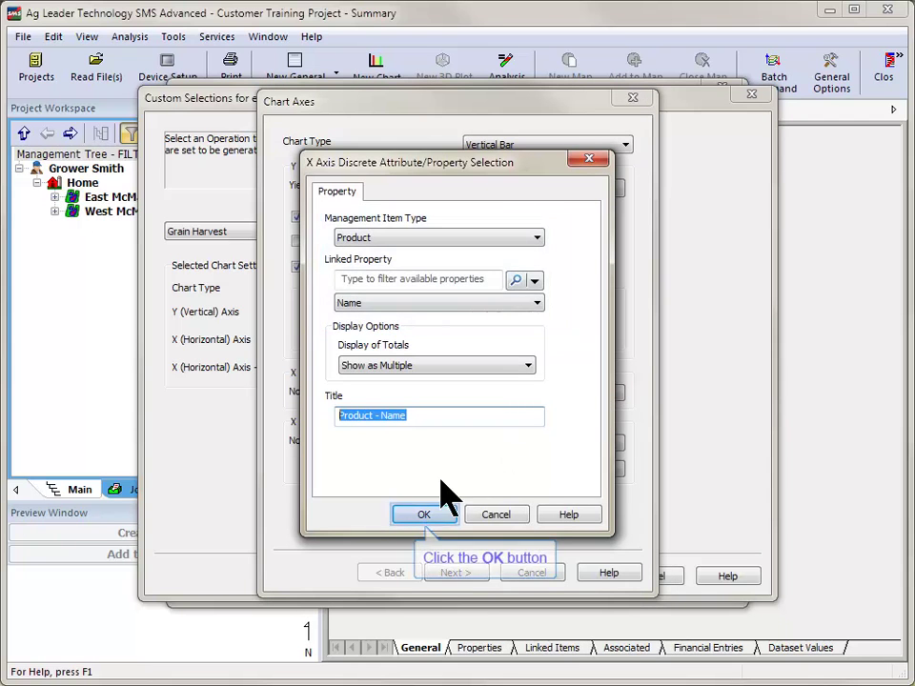
left_click(396, 512)
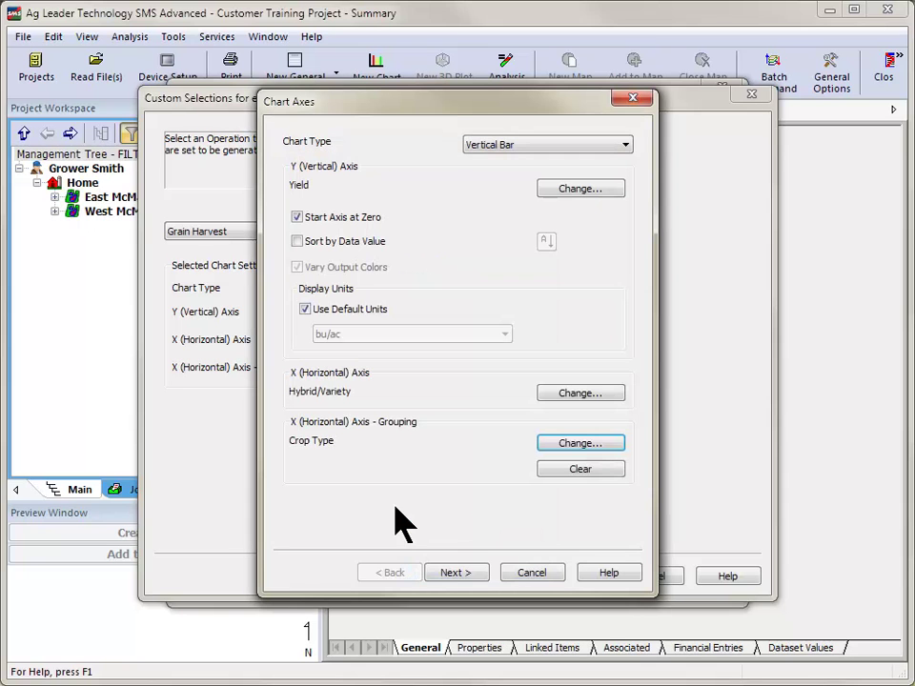
left_click(456, 571)
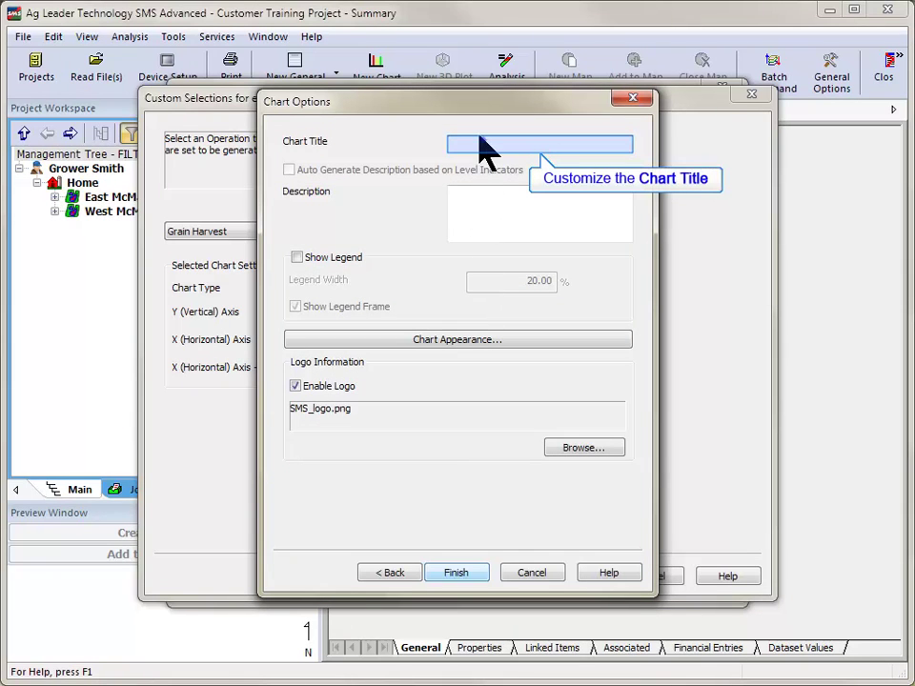
Title the chart 'Yield by Variety', show the legend, and turn off axis labels
type("Yield by Variety")
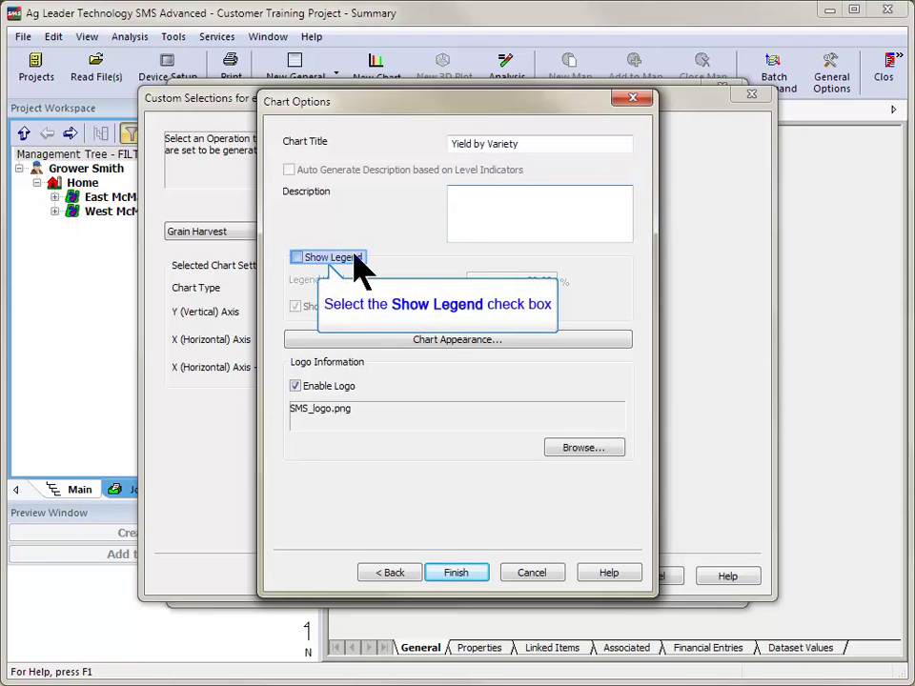
left_click(353, 265)
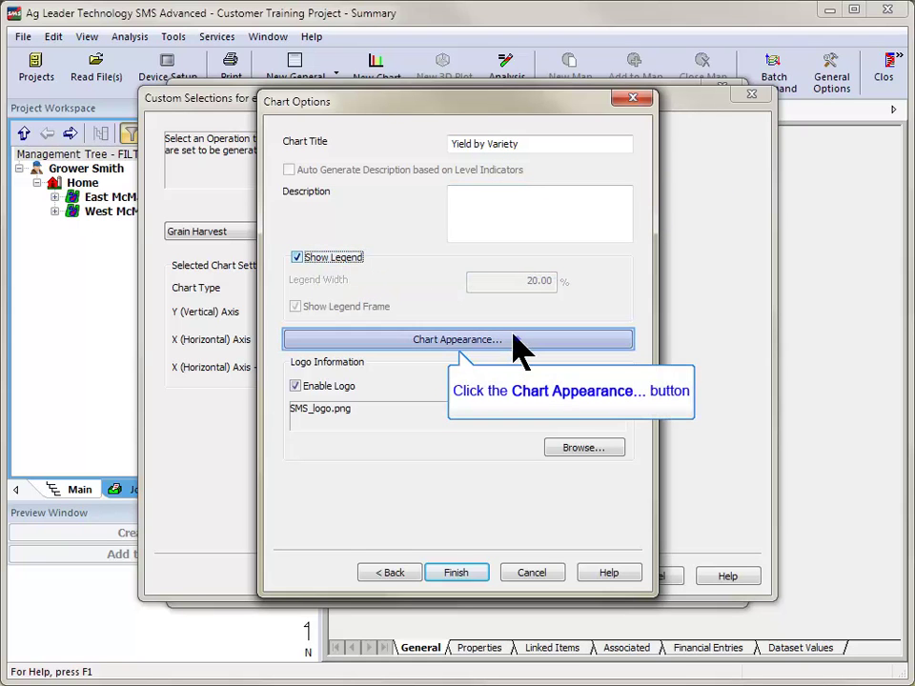
left_click(513, 340)
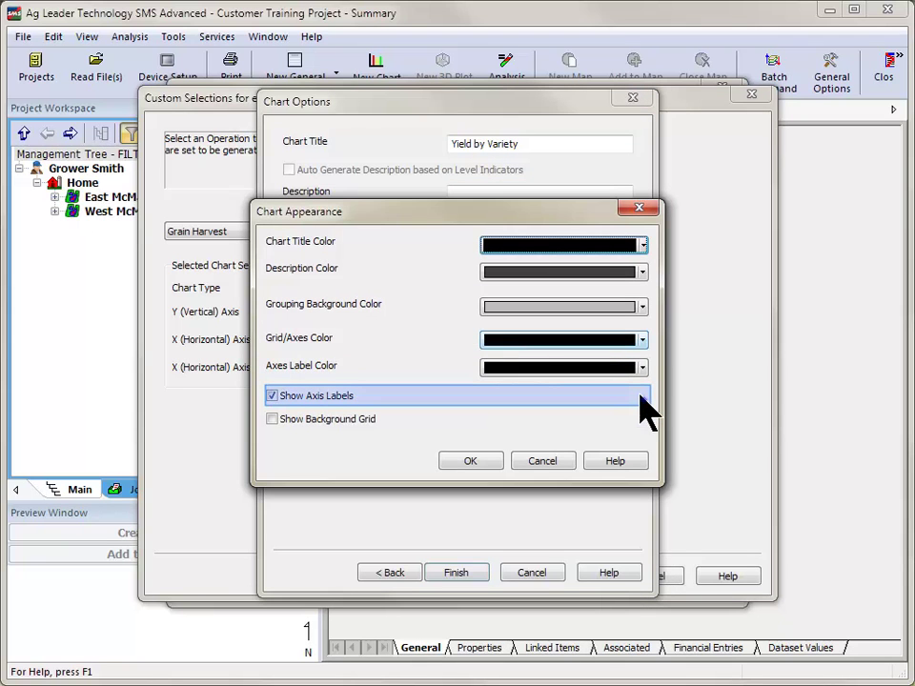
left_click(640, 409)
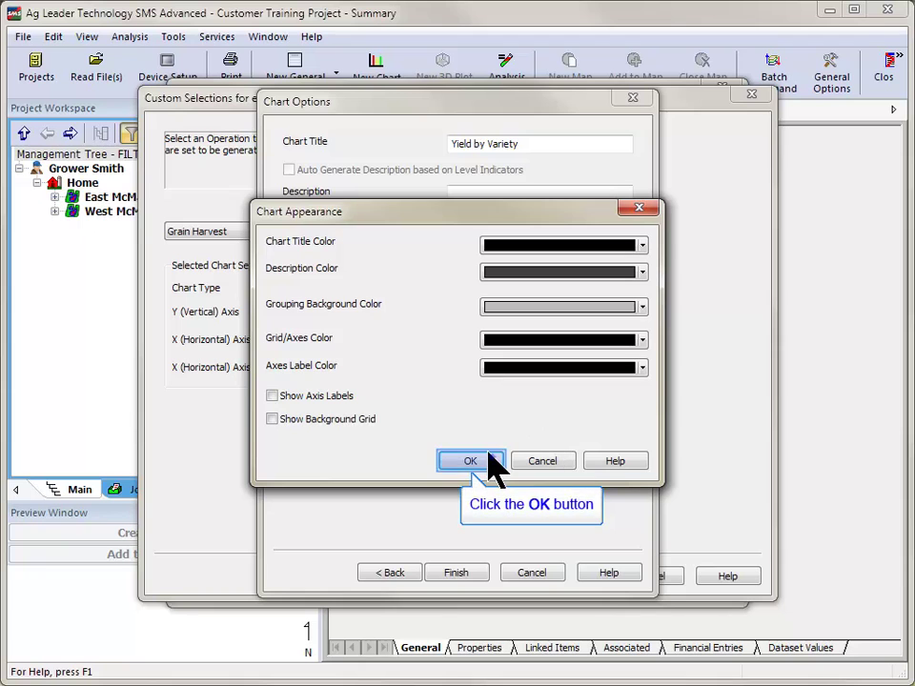
left_click(488, 457)
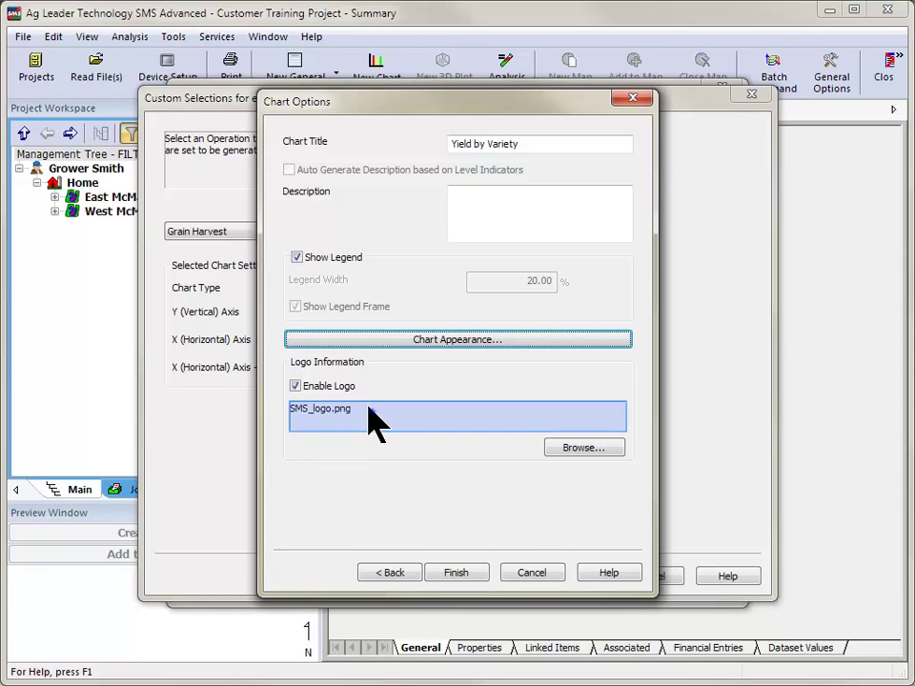
left_click(457, 574)
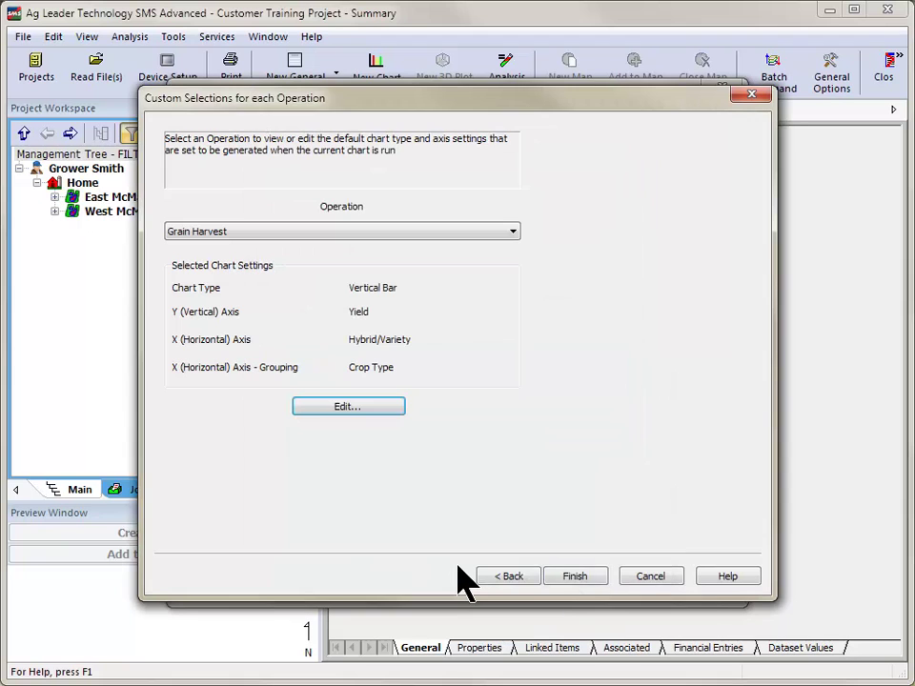
Save the custom chart definition and select Yield by Variety Chart from the chart types
left_click(592, 575)
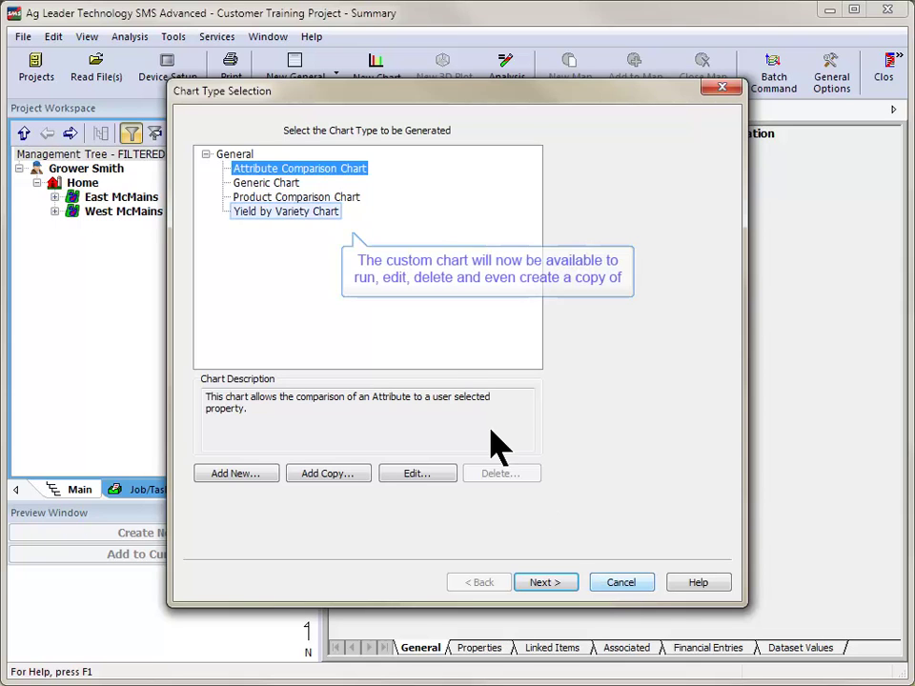
left_click(332, 210)
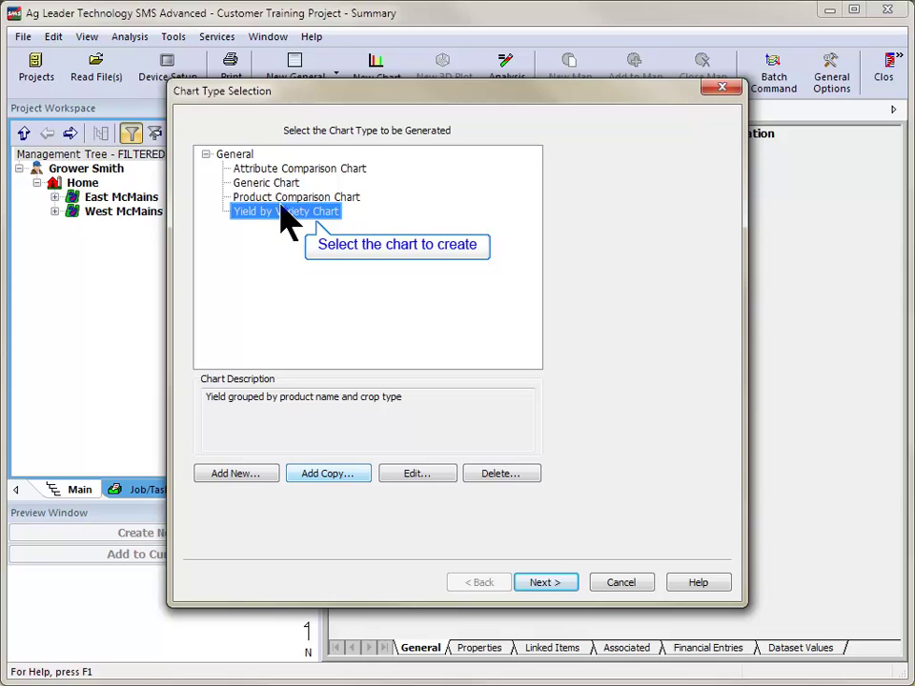
Keep the 2010 Grain Harvest filters, all datasets and the saved axes through the wizard
left_click(562, 581)
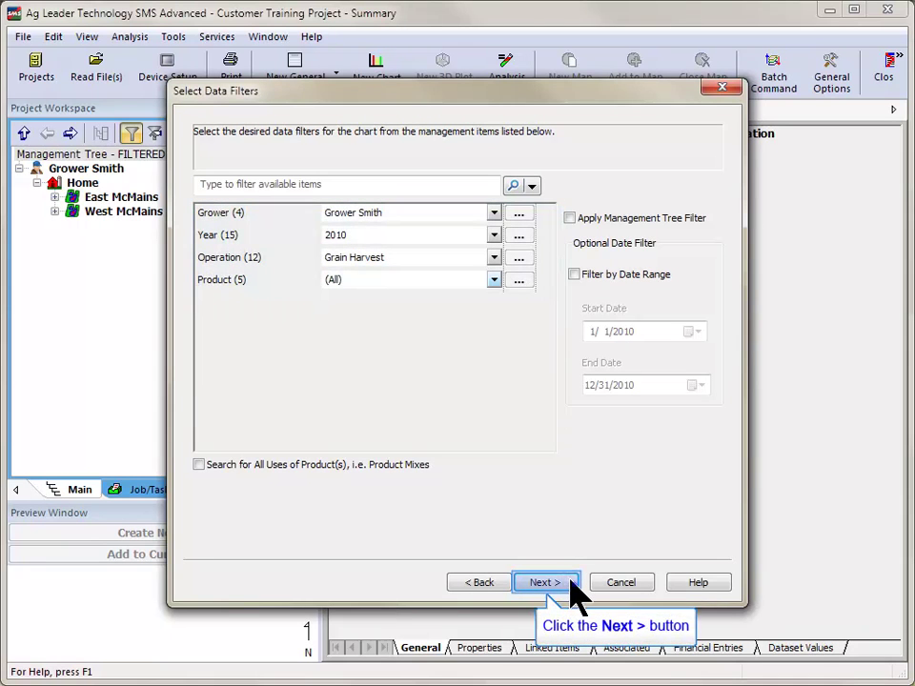
left_click(572, 582)
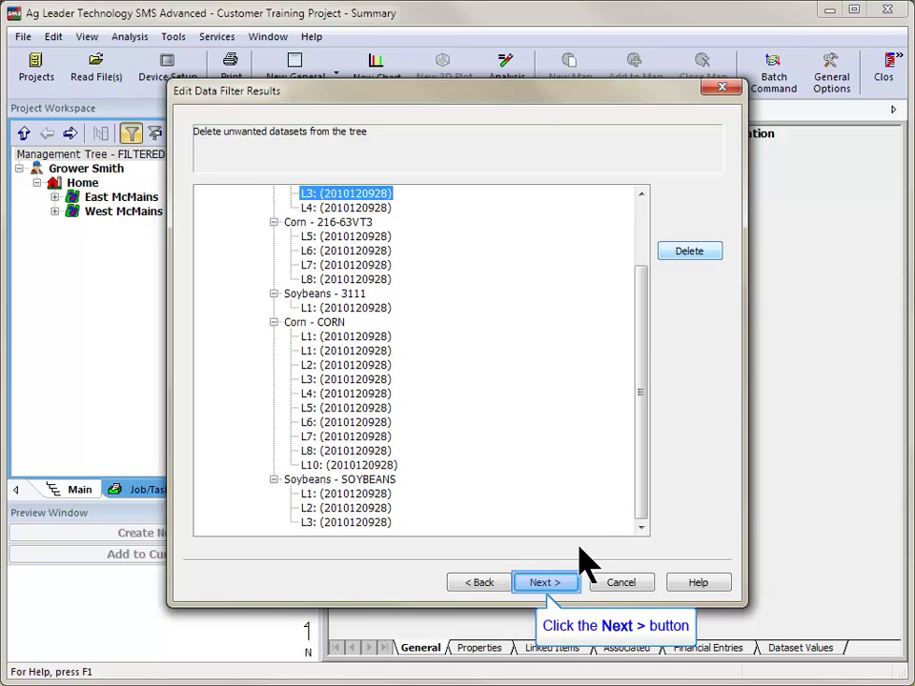
left_click(545, 582)
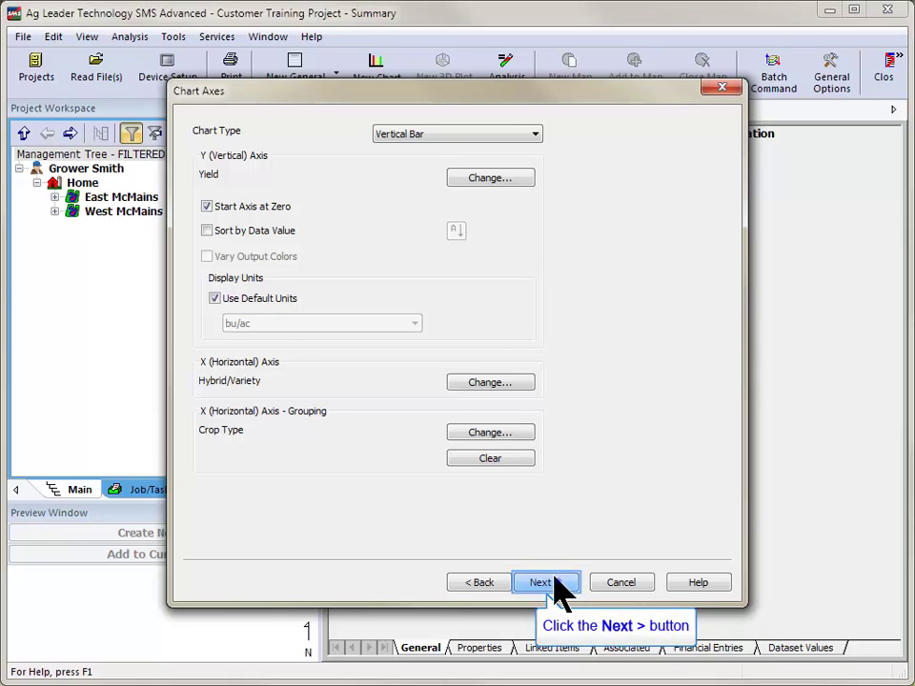
left_click(553, 578)
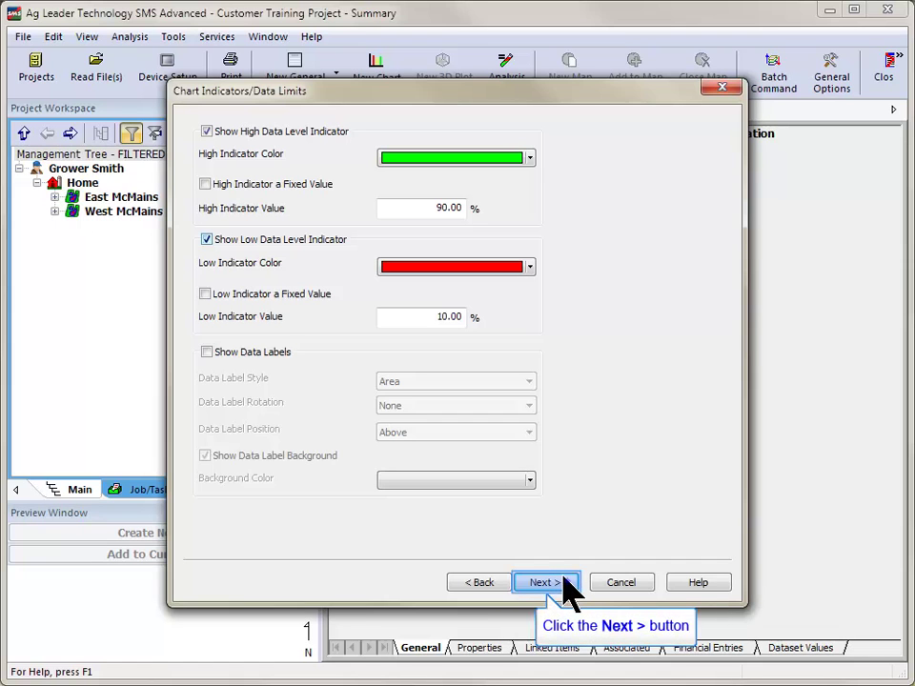
Accept the 90% high and 10% low indicators and generate the Yield by Variety chart
left_click(564, 584)
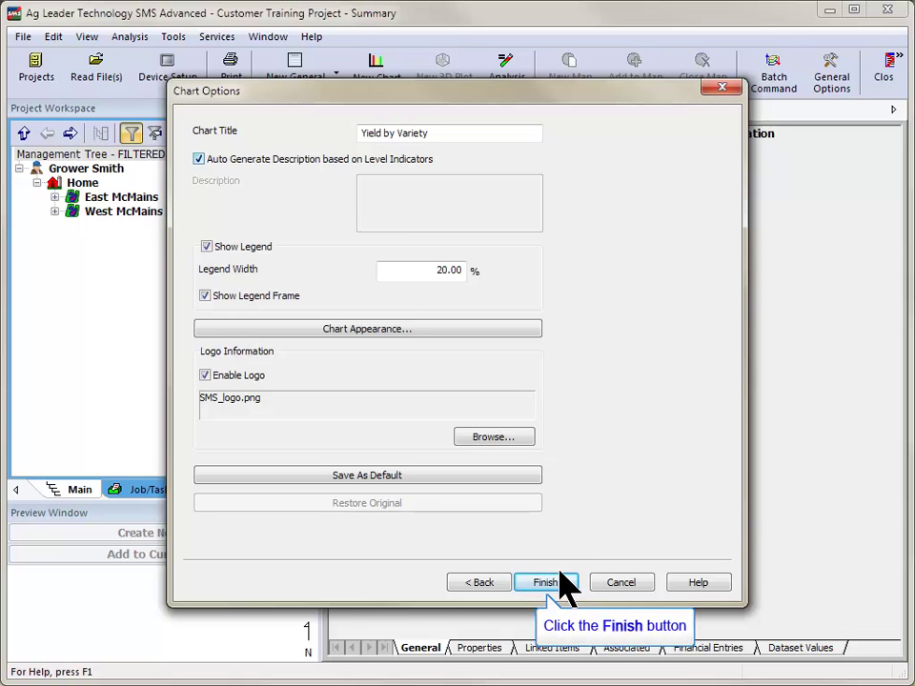
left_click(545, 582)
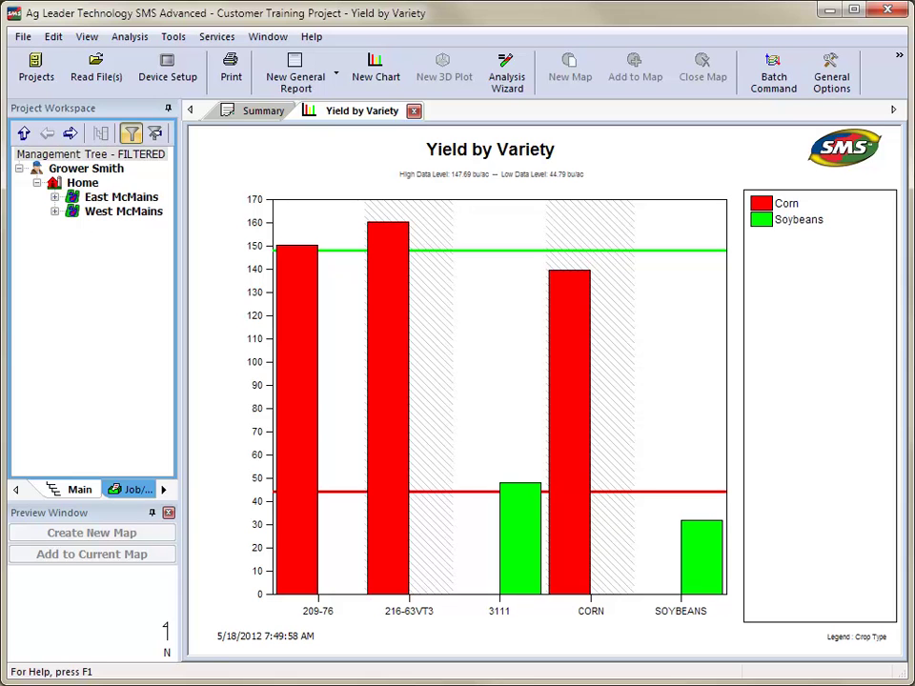
right_click(491, 276)
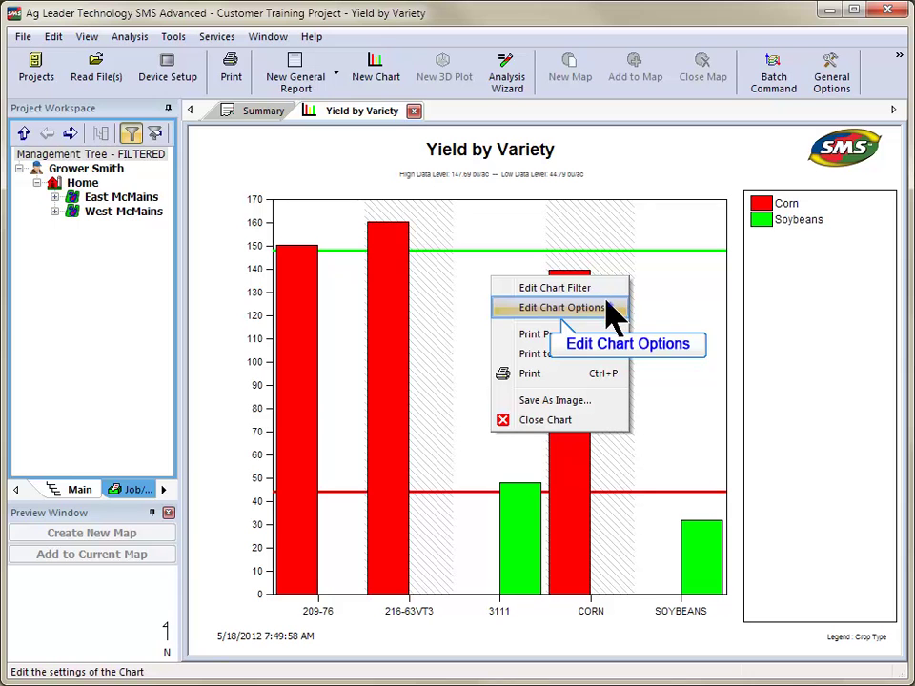
key("Escape")
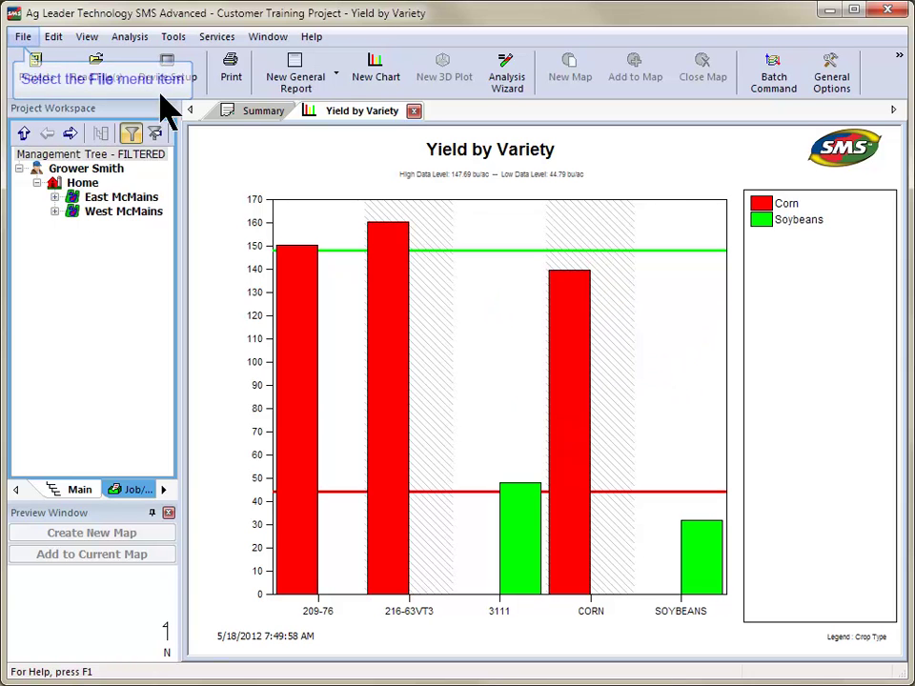
left_click(25, 37)
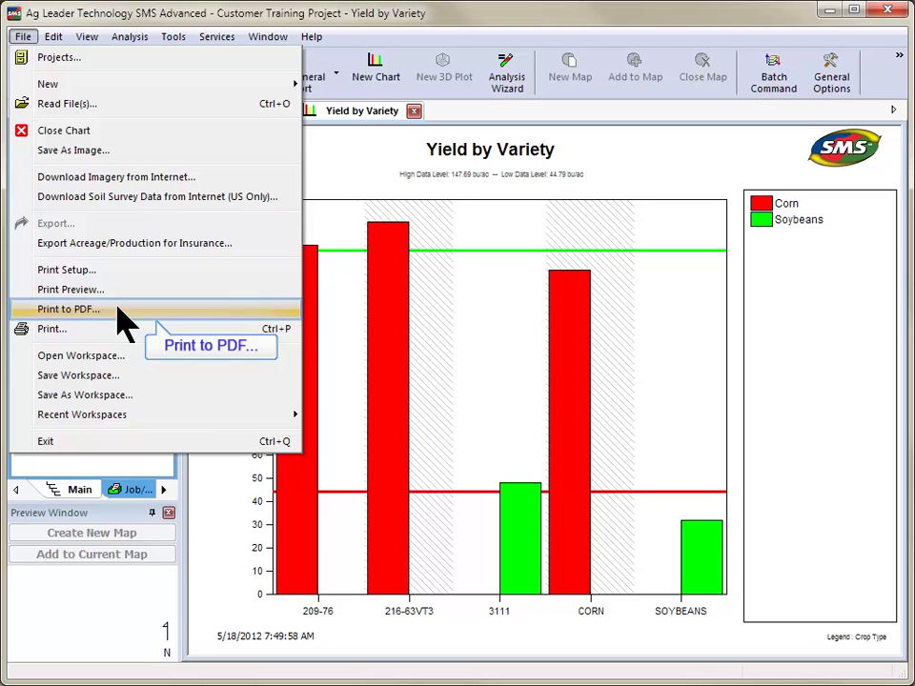
left_click(106, 149)
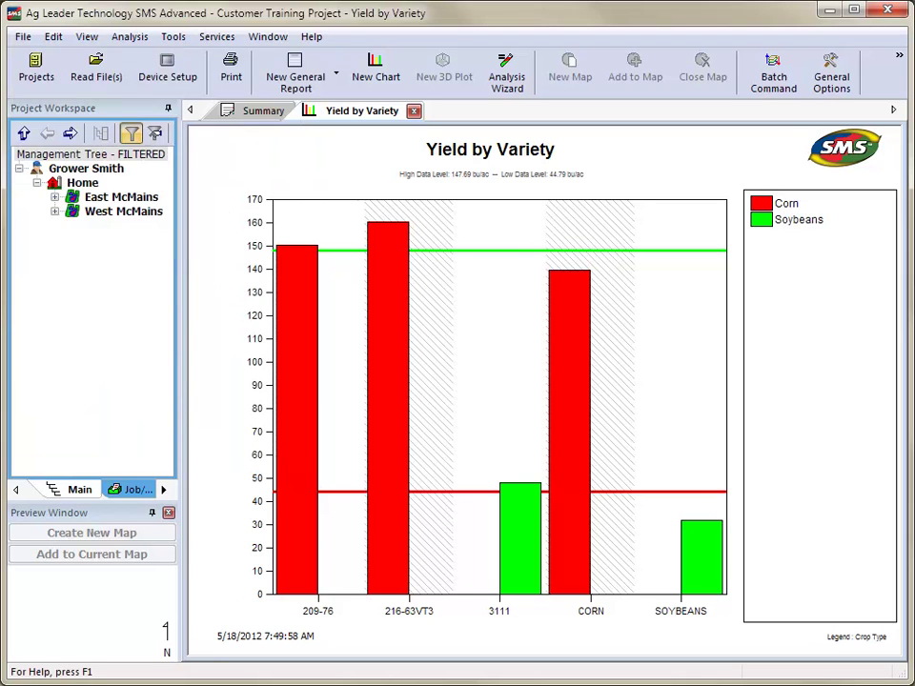